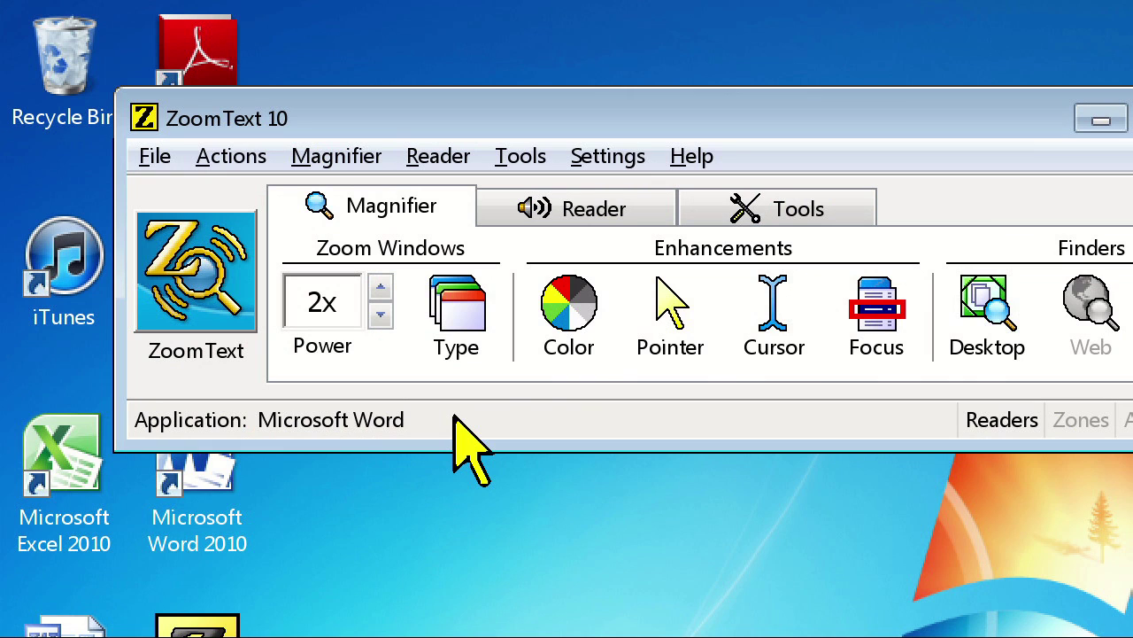
- Launch DocReader from the Reader tab over the Gettysburg Address open in Word
click(572, 212)
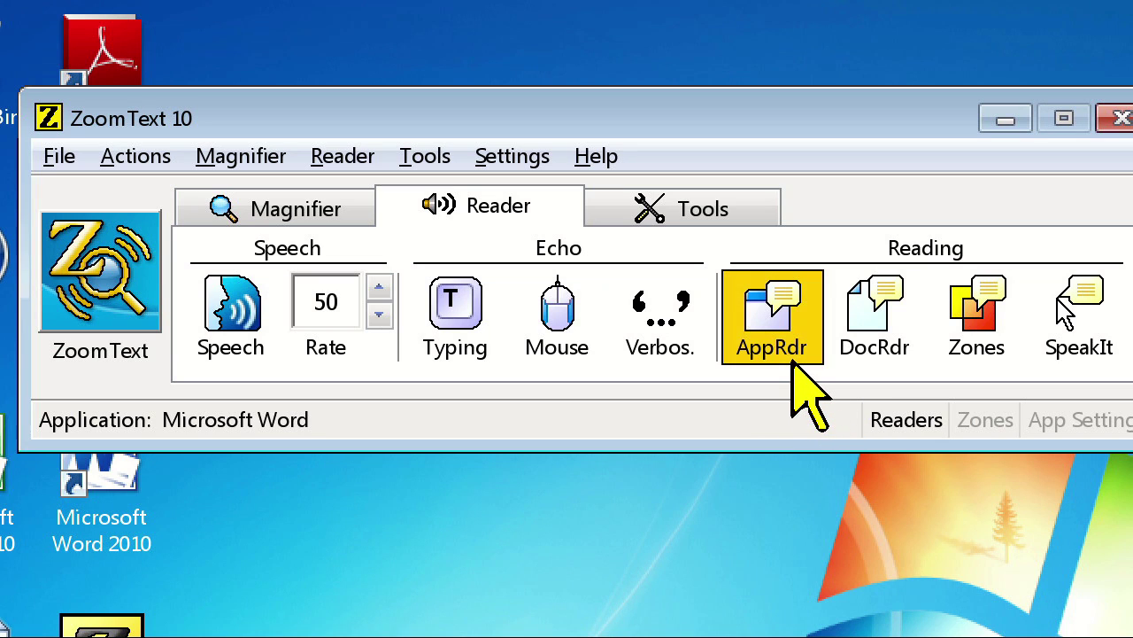
click(885, 359)
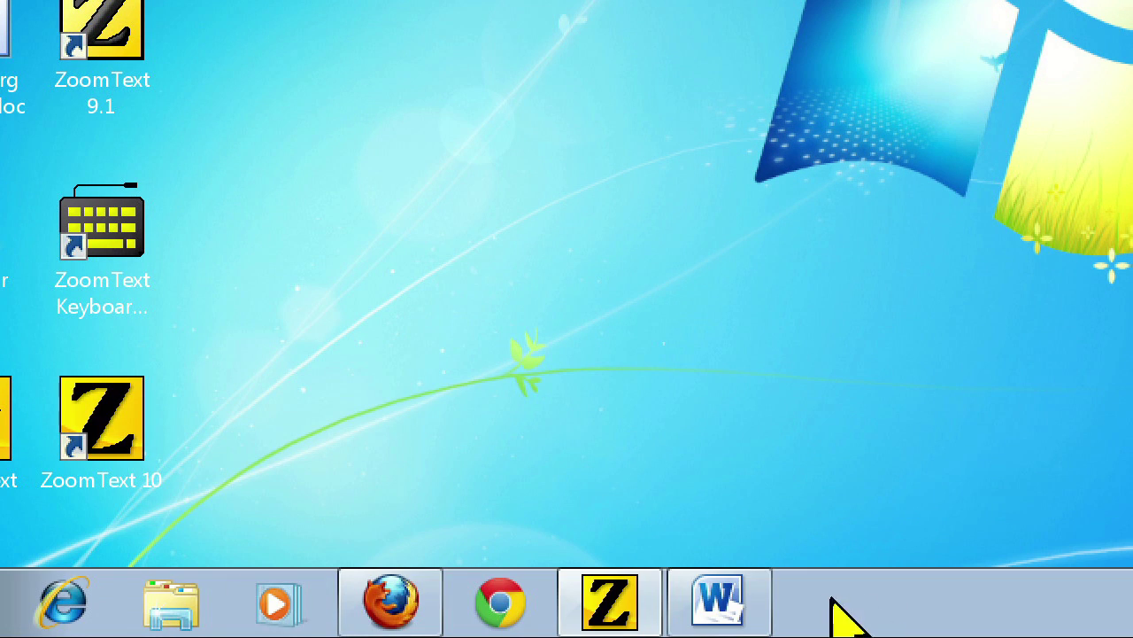
click(724, 606)
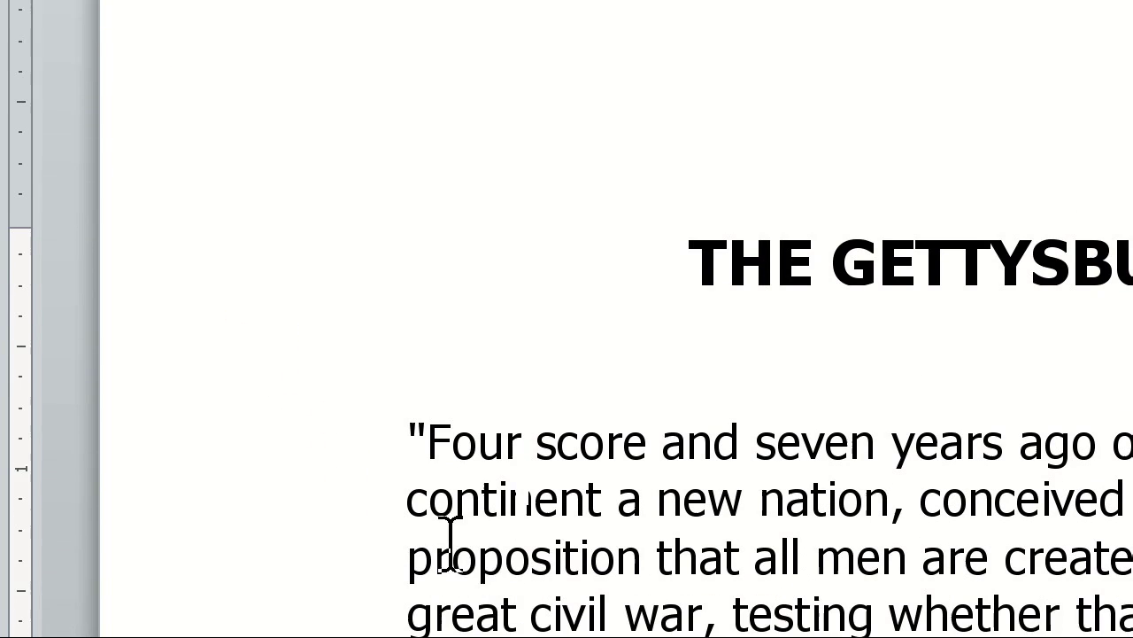
click(709, 603)
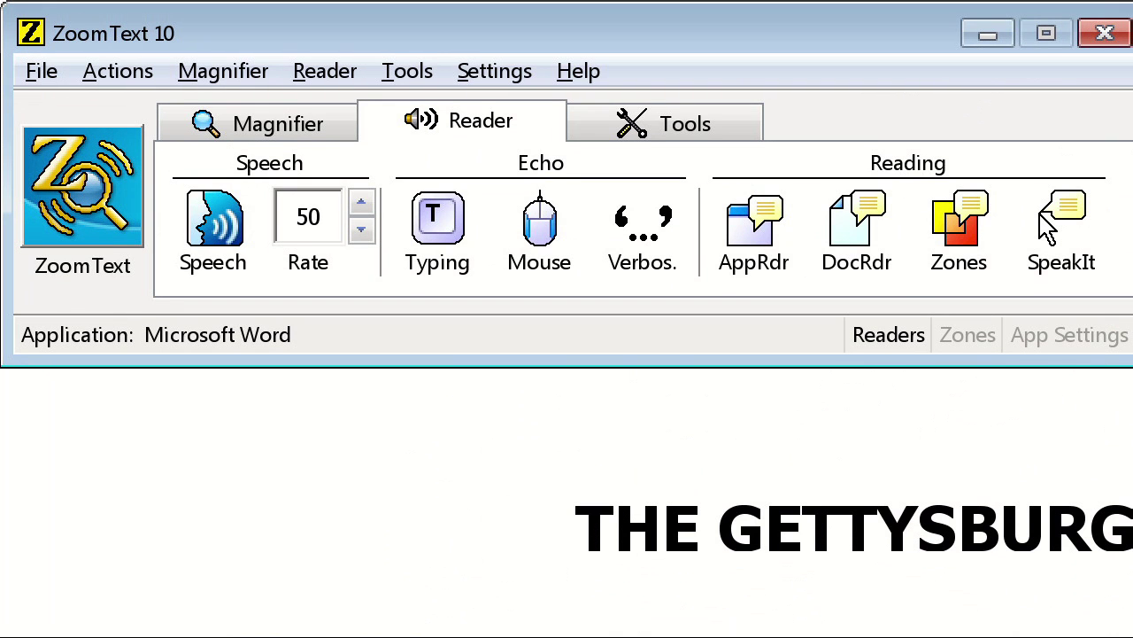
- Read the Gettysburg Address aloud in DocReader and pause at the word 'equal'
click(850, 266)
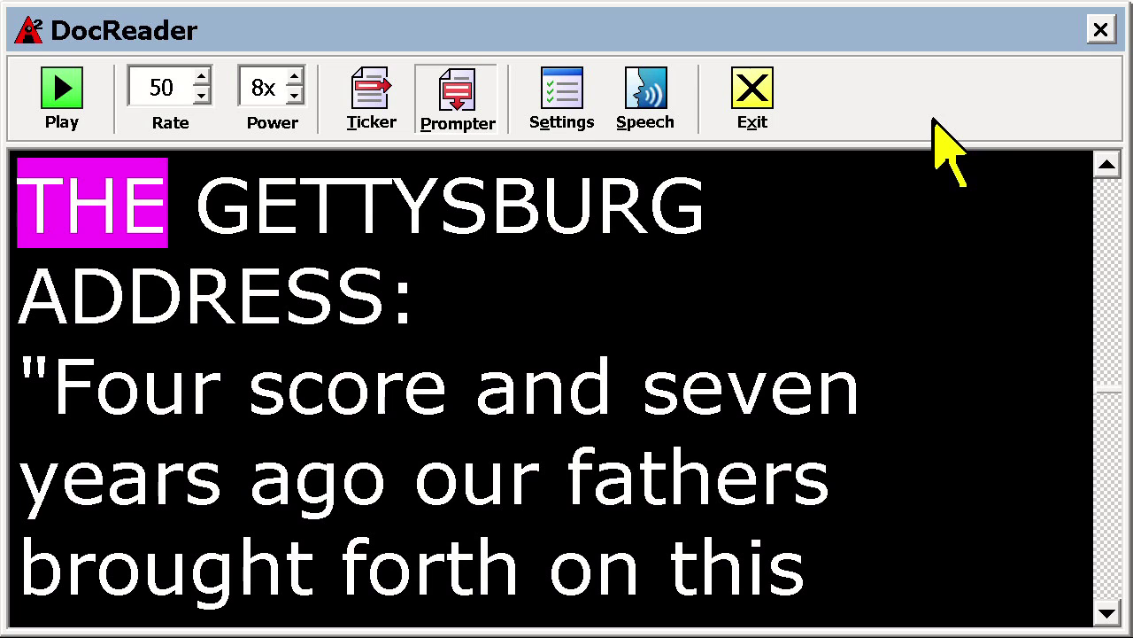
click(55, 133)
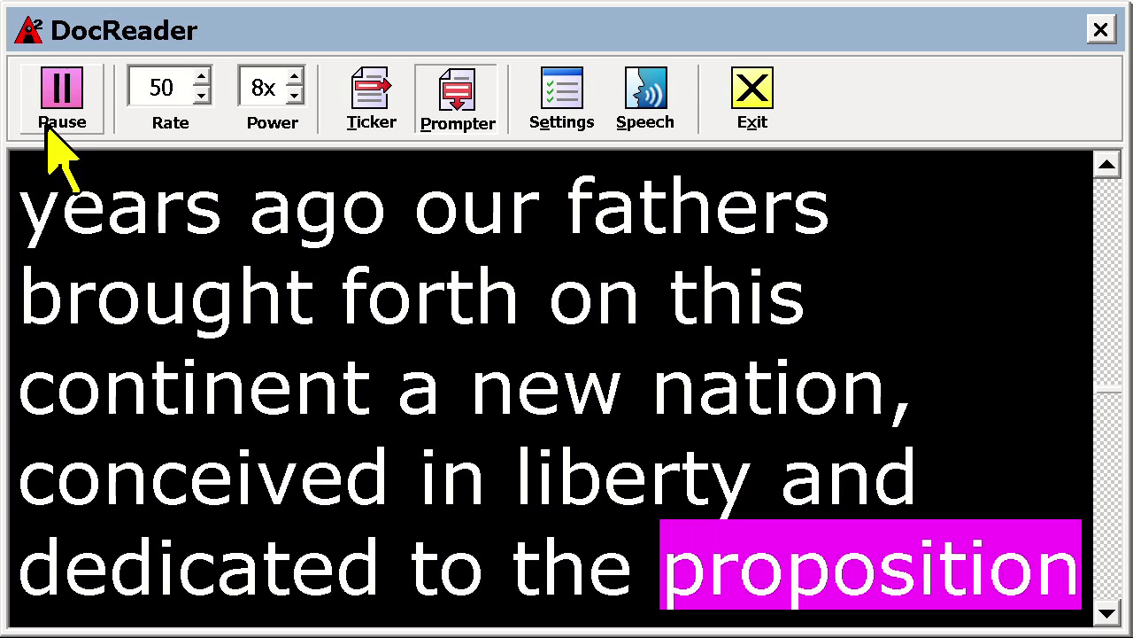
click(49, 129)
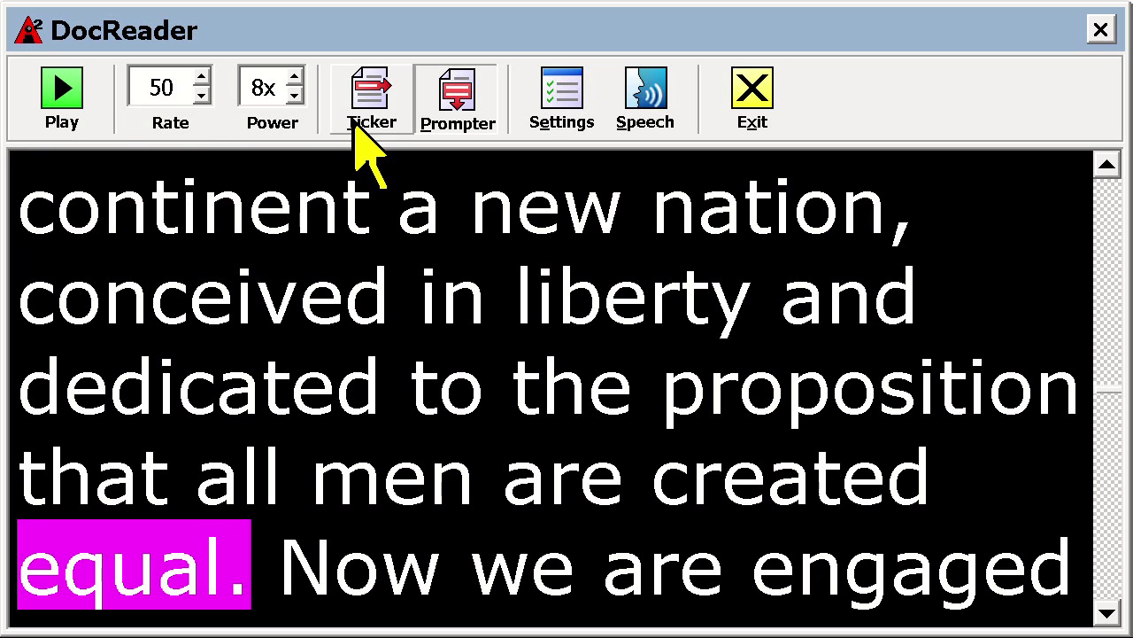
- Resume reading in Ticker view, pause at 'endure', then switch back to Prompter view
click(372, 98)
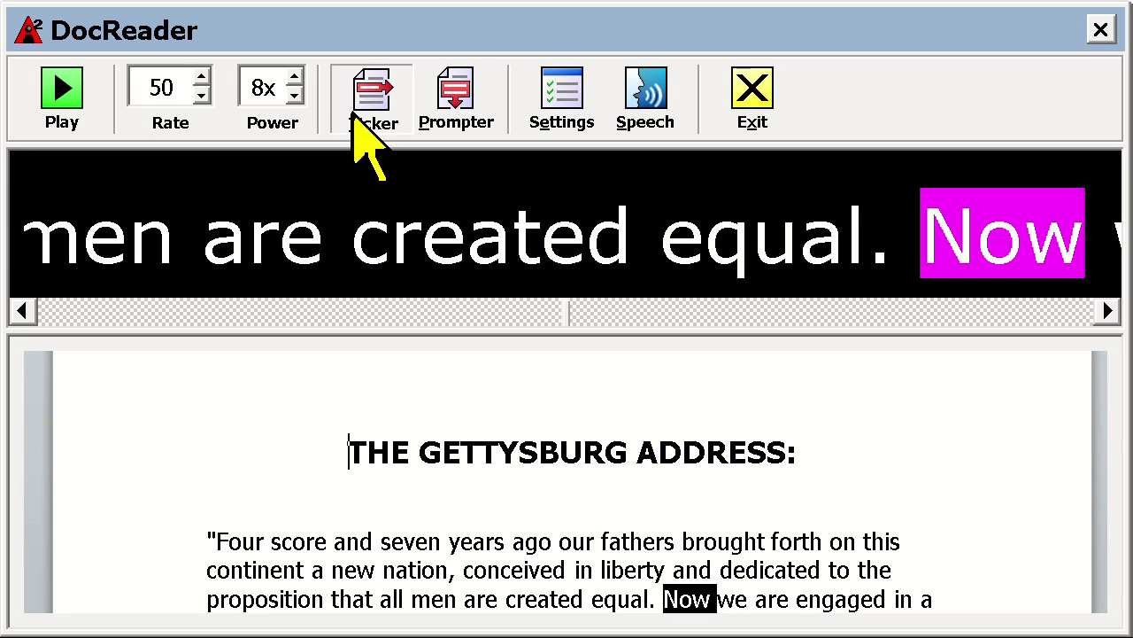
click(73, 125)
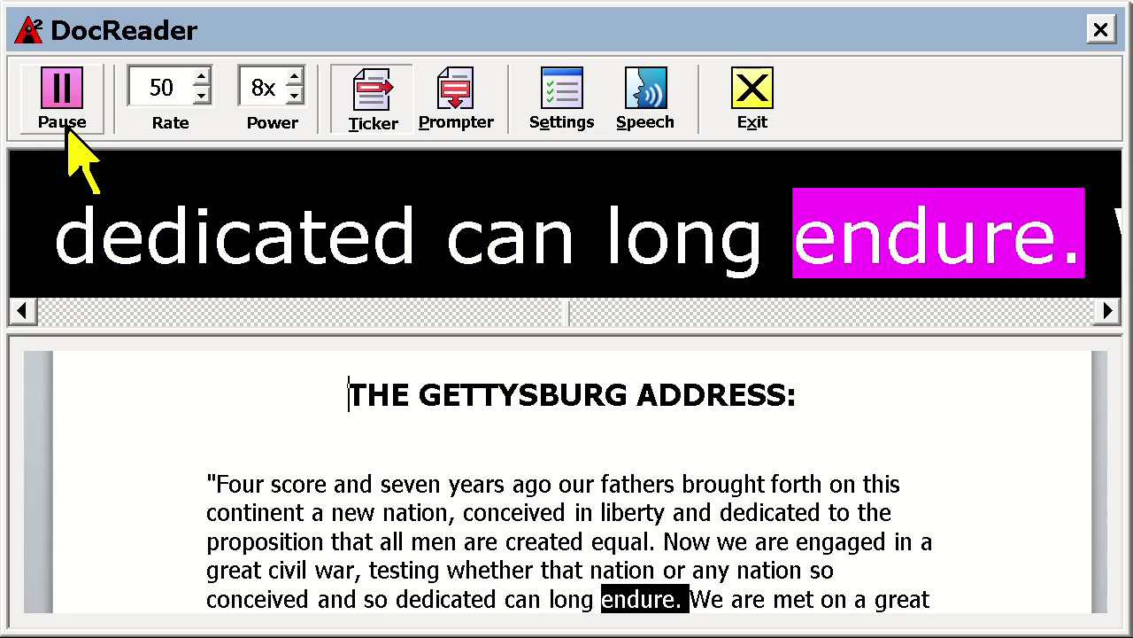
click(69, 128)
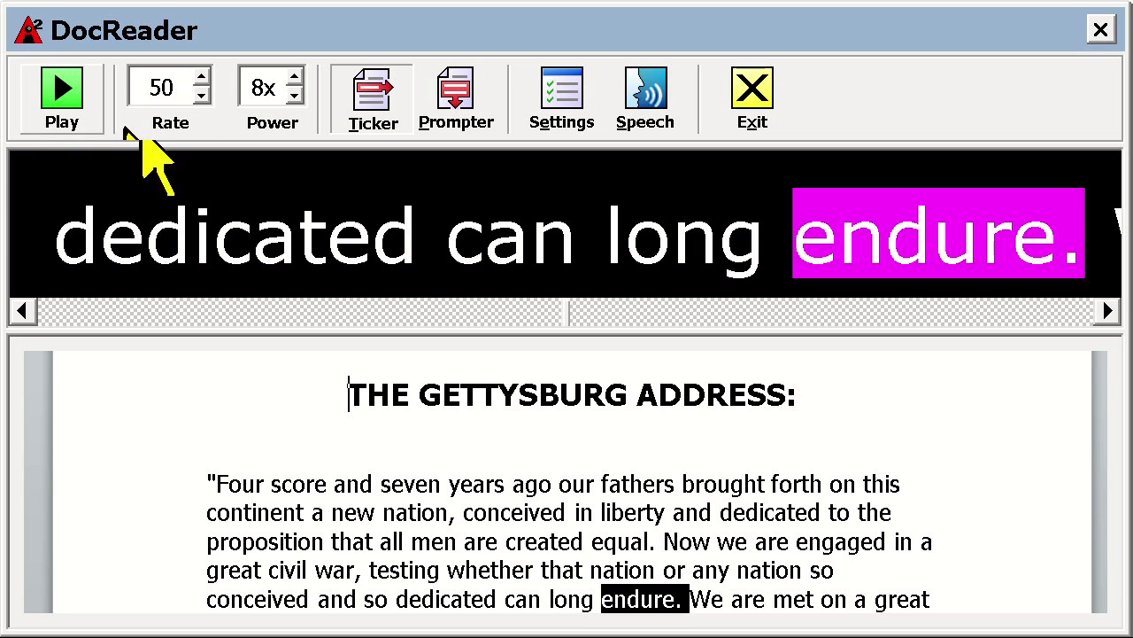
click(433, 132)
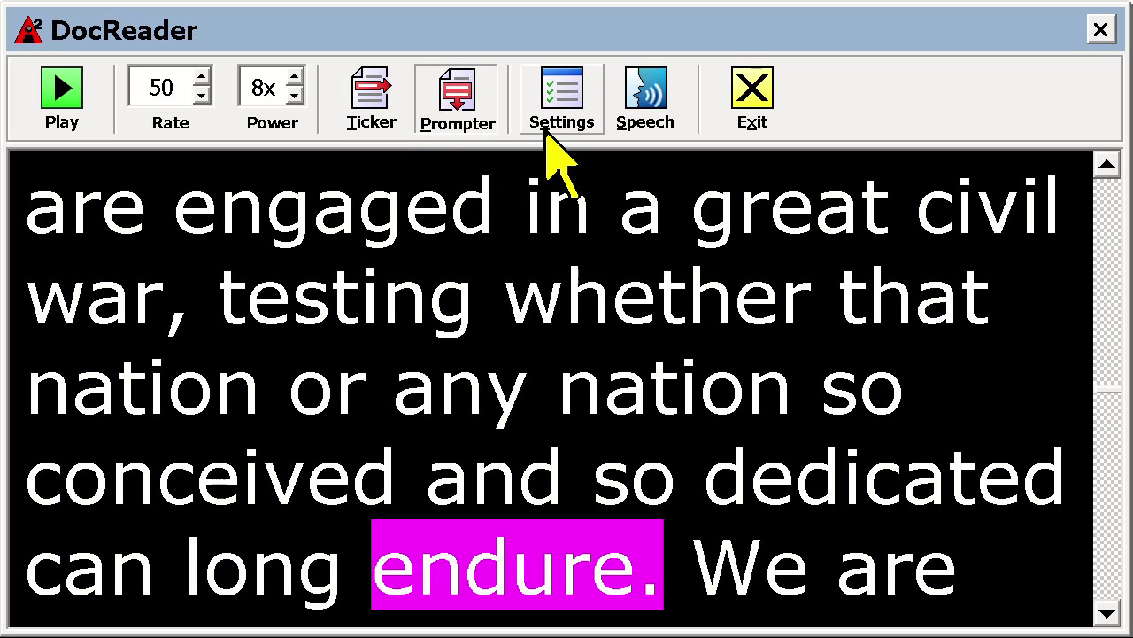
- Set the DocReader font to Tahoma with Bold style
click(546, 129)
click(539, 190)
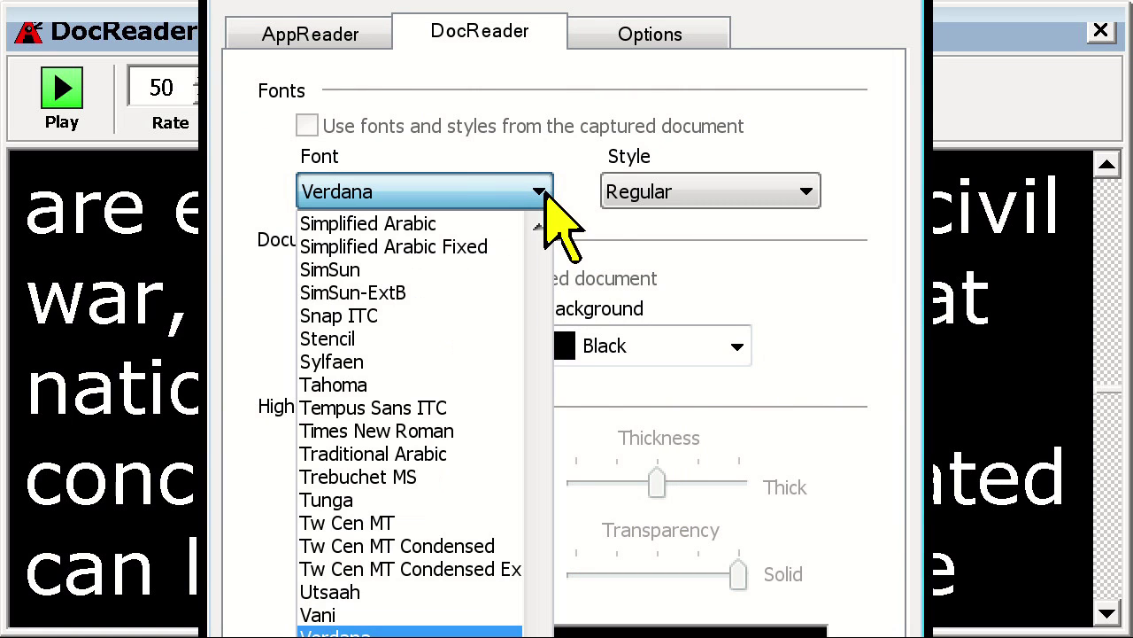
click(462, 385)
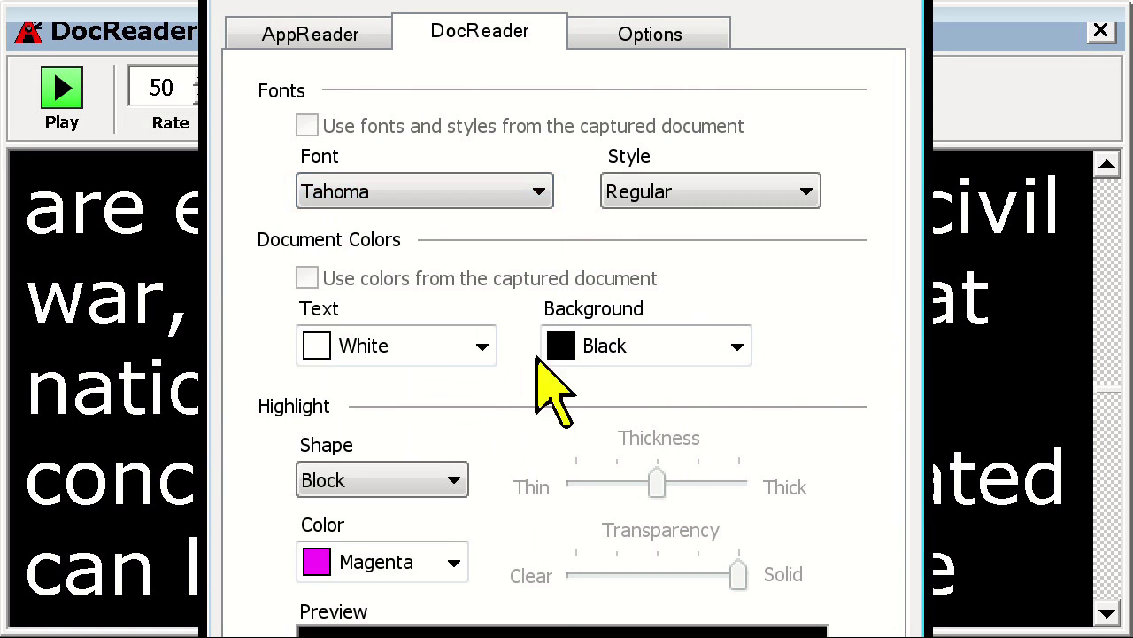
click(790, 198)
click(785, 247)
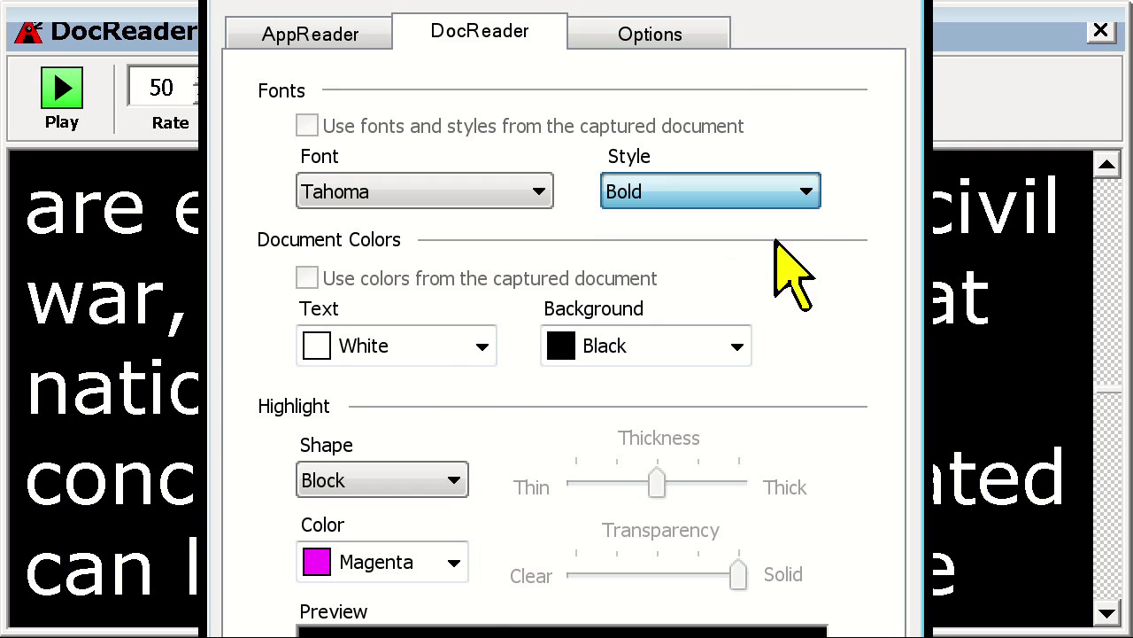
- Make the reader text yellow with a red word highlight and apply the settings
click(456, 354)
click(425, 439)
scroll(358, 483, down, 2)
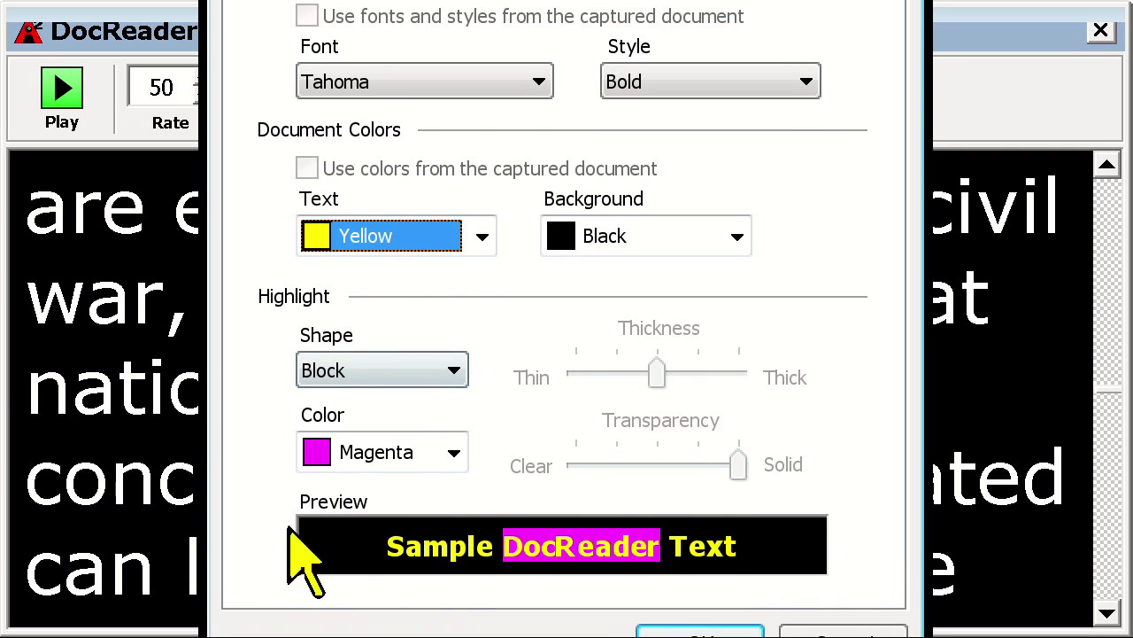
click(455, 452)
scroll(452, 514, up, 2)
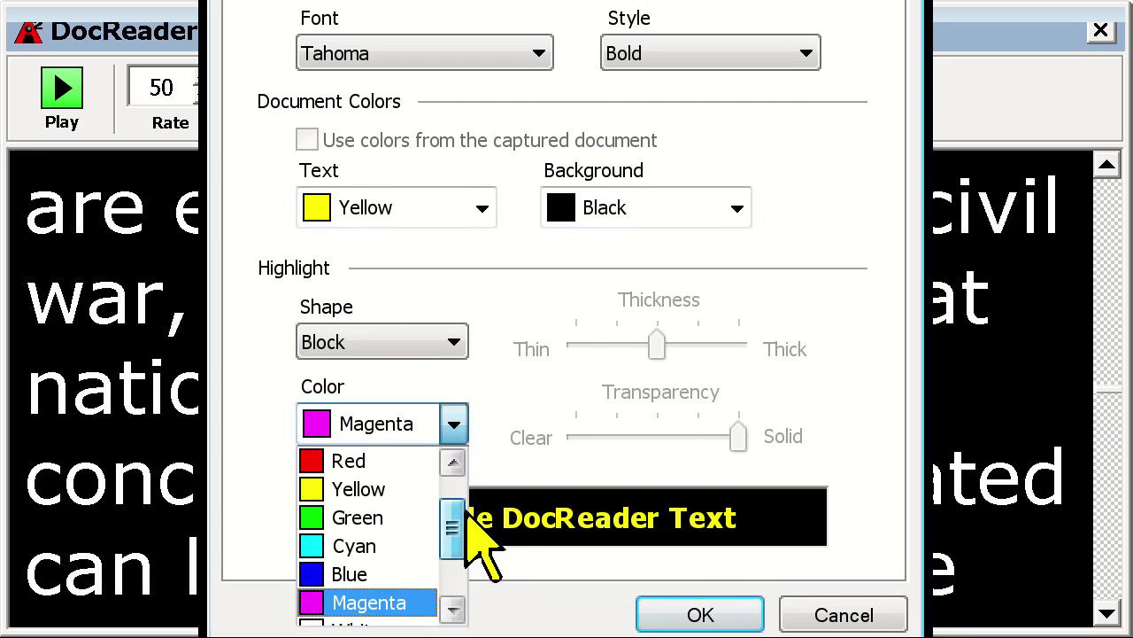
click(417, 517)
scroll(493, 557, down, 1)
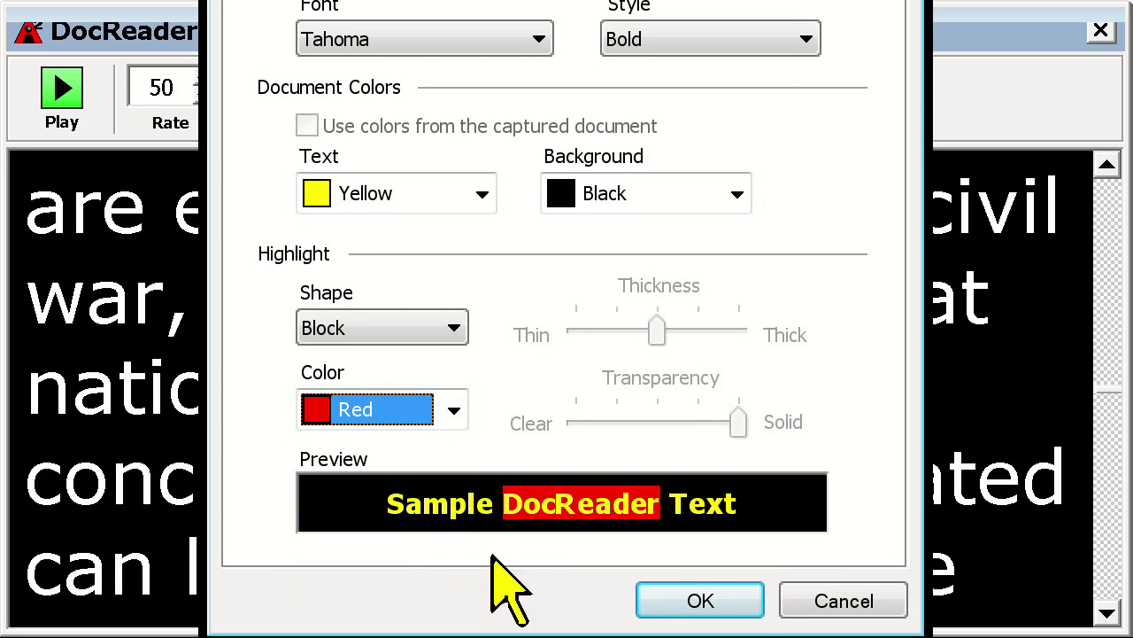
click(709, 599)
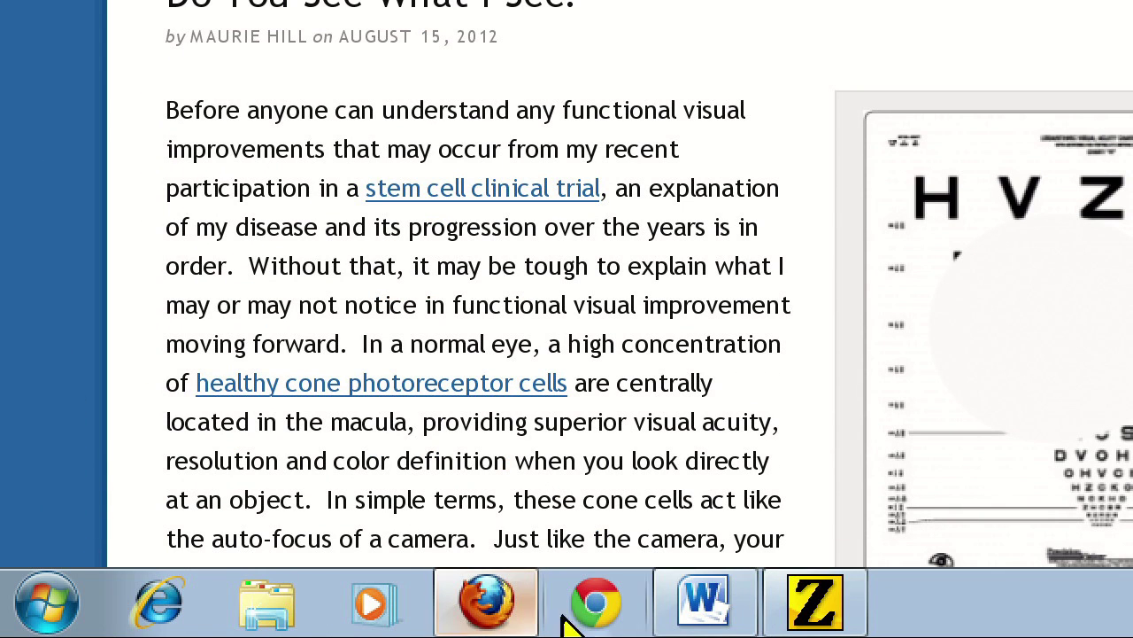
- Show the ZoomText window over the Firefox blog post 'Do You See What I See?'
click(814, 602)
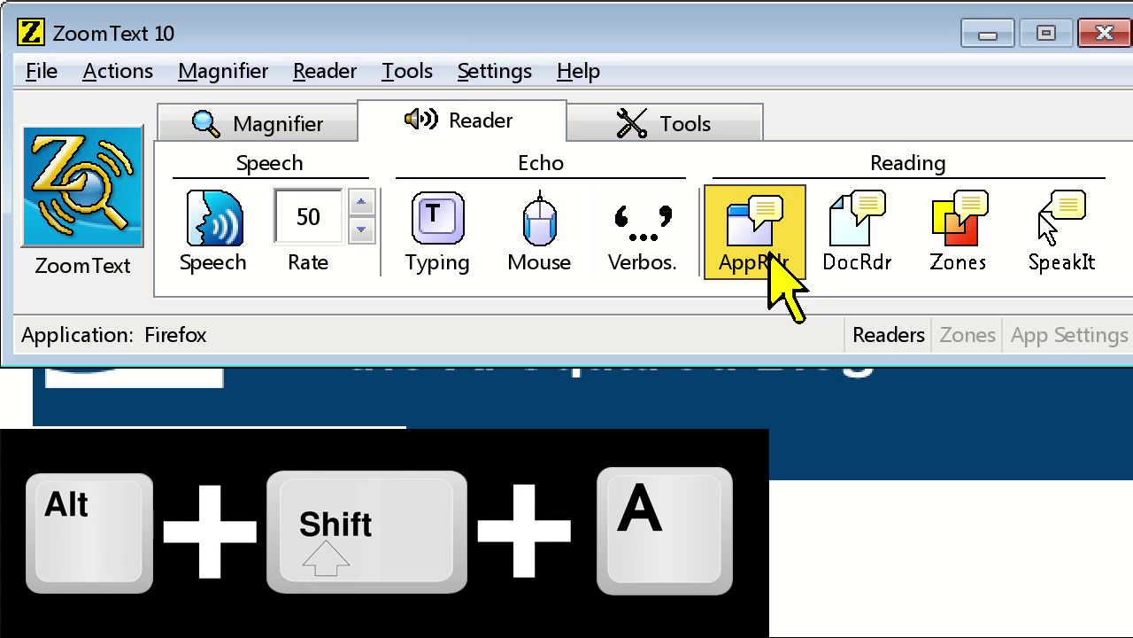
- Start AppReader on the blog page at the Home link, then read from 'Before'
click(783, 285)
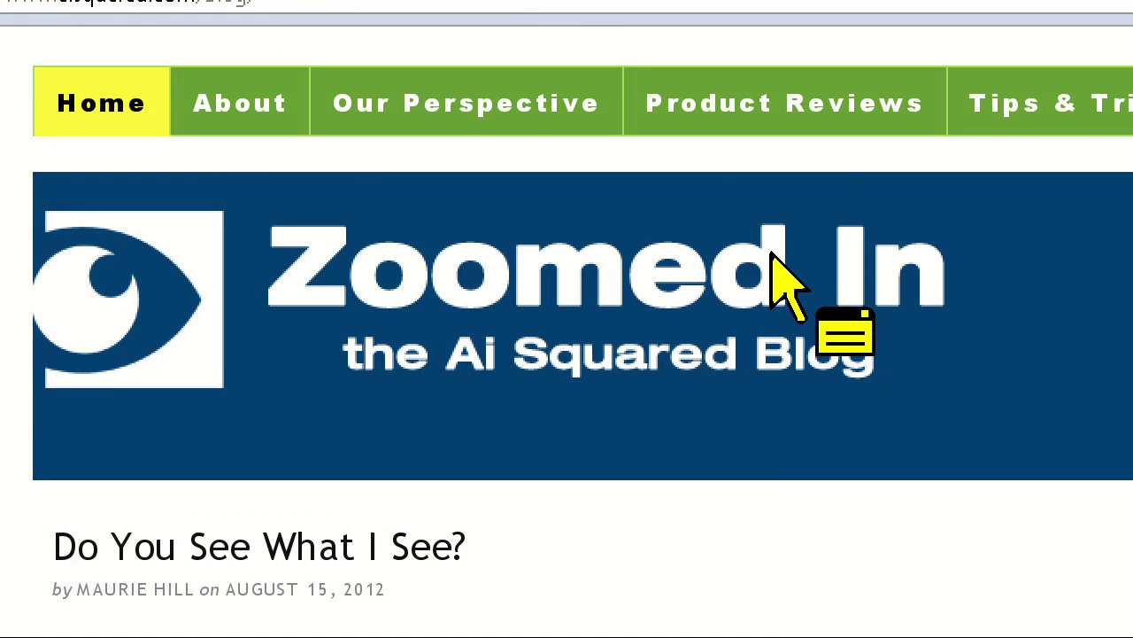
click(173, 124)
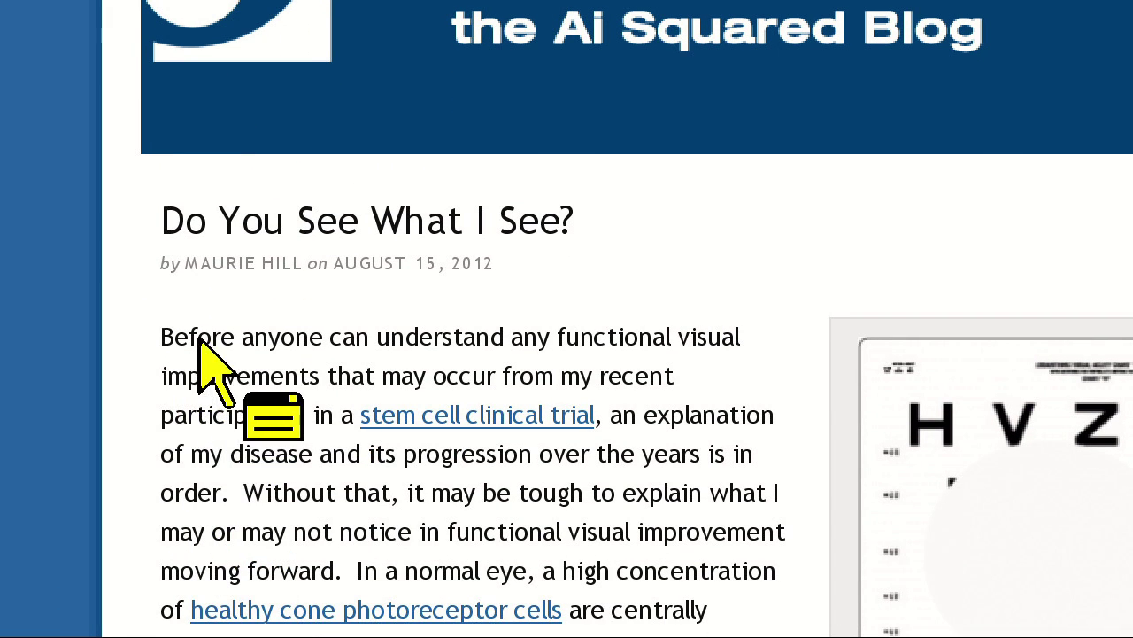
click(193, 341)
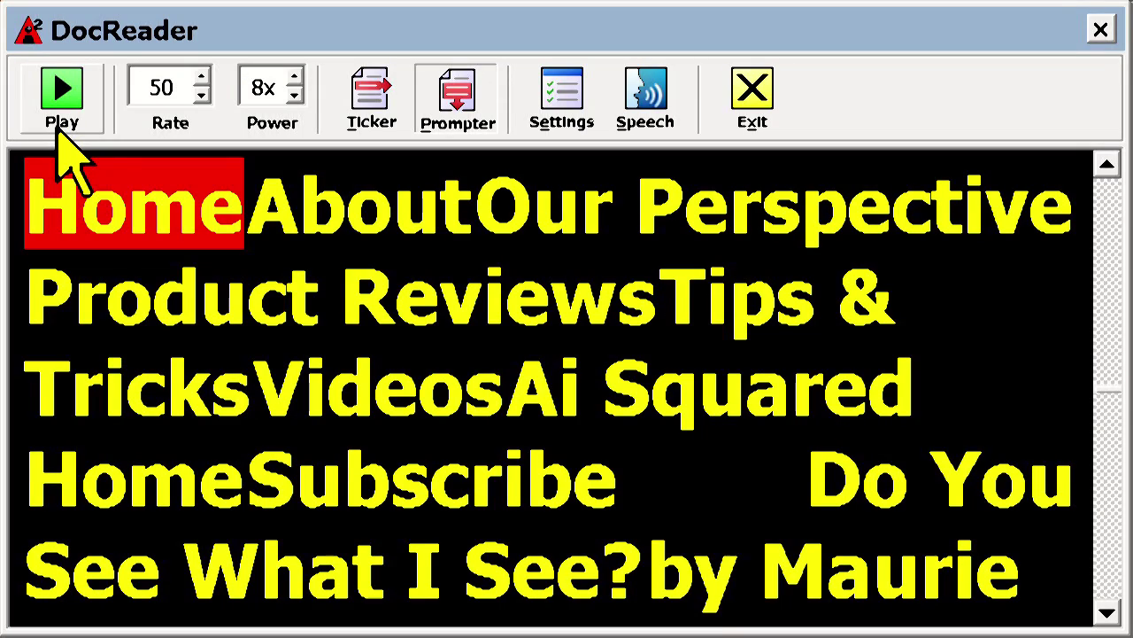
- Play the blog page aloud in DocReader with yellow-on-black text and red highlight
click(375, 133)
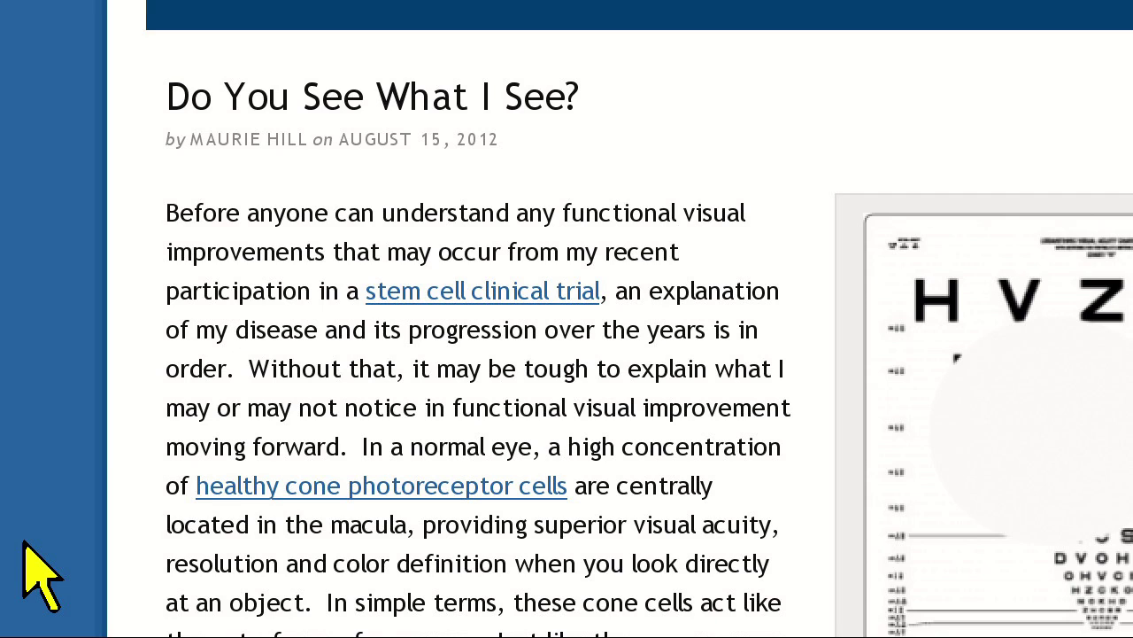
- Scroll the blog post down slightly toward the sentence beginning 'In a normal eye'
scroll(40, 576, down, 1)
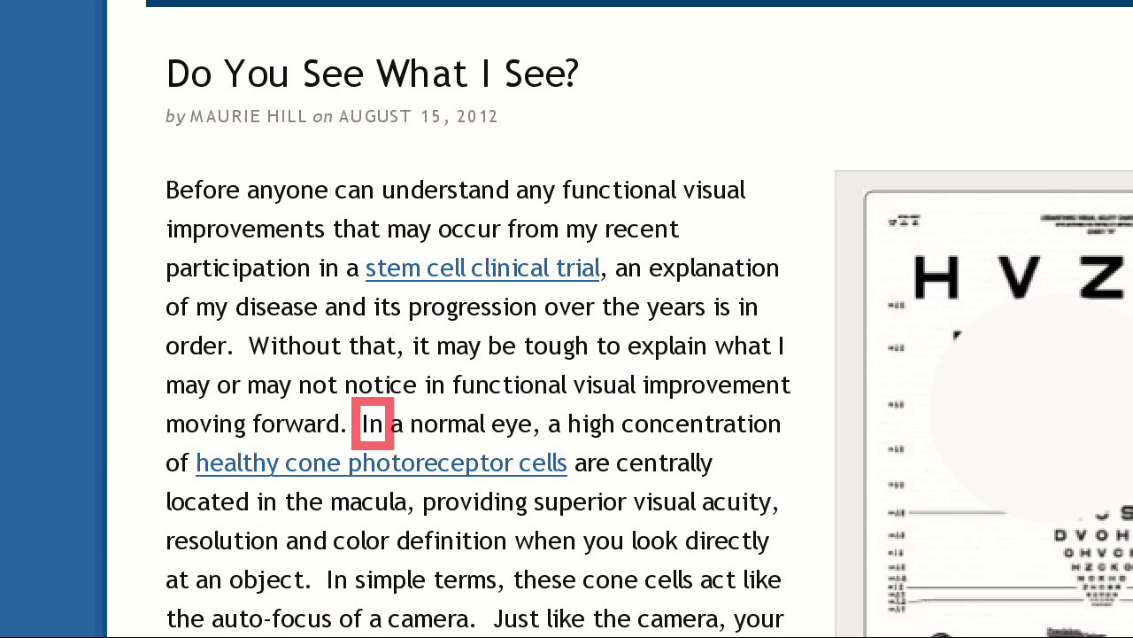